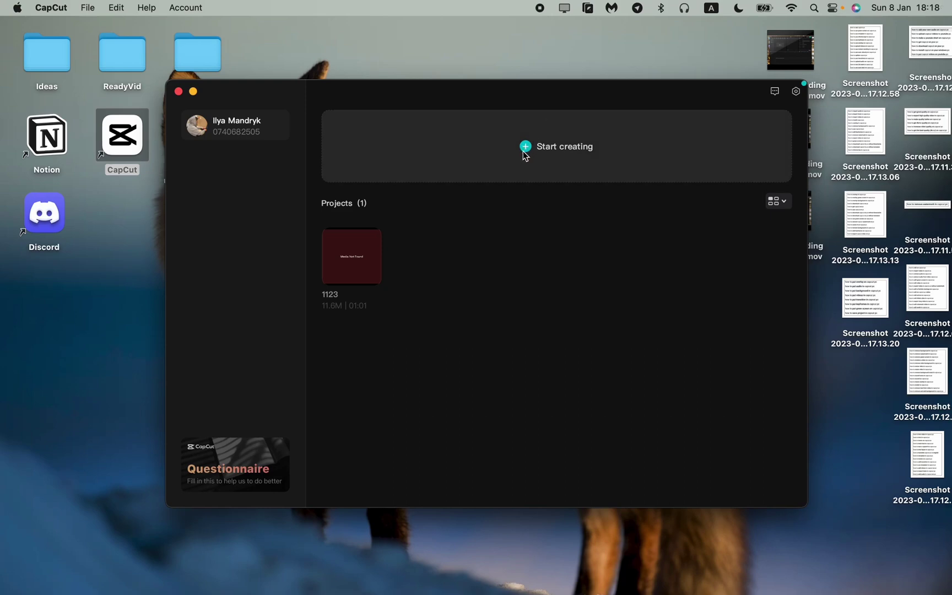
# Step: Start a new project and import the nature video from Downloads
pyautogui.click(524, 154)
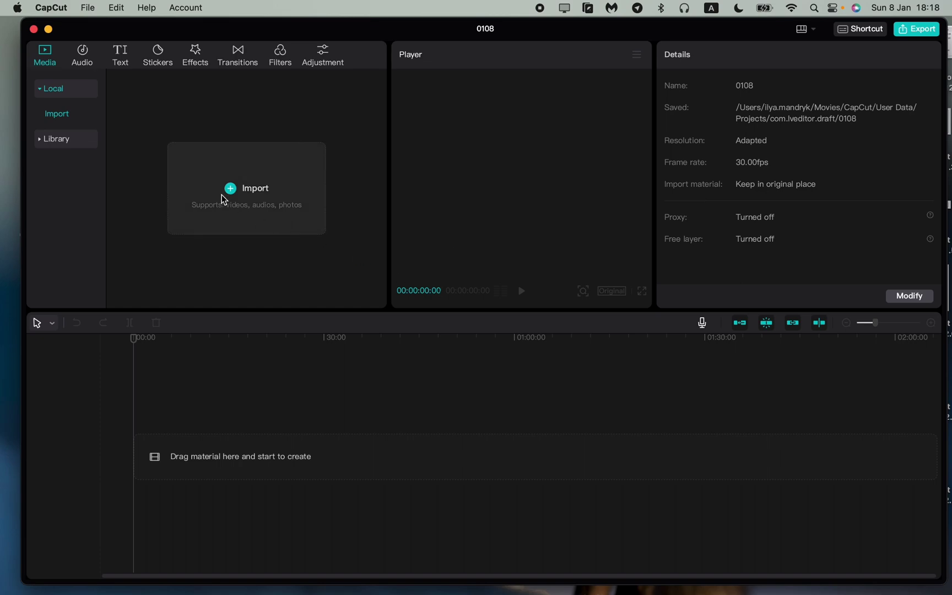
pyautogui.click(232, 192)
pyautogui.click(365, 227)
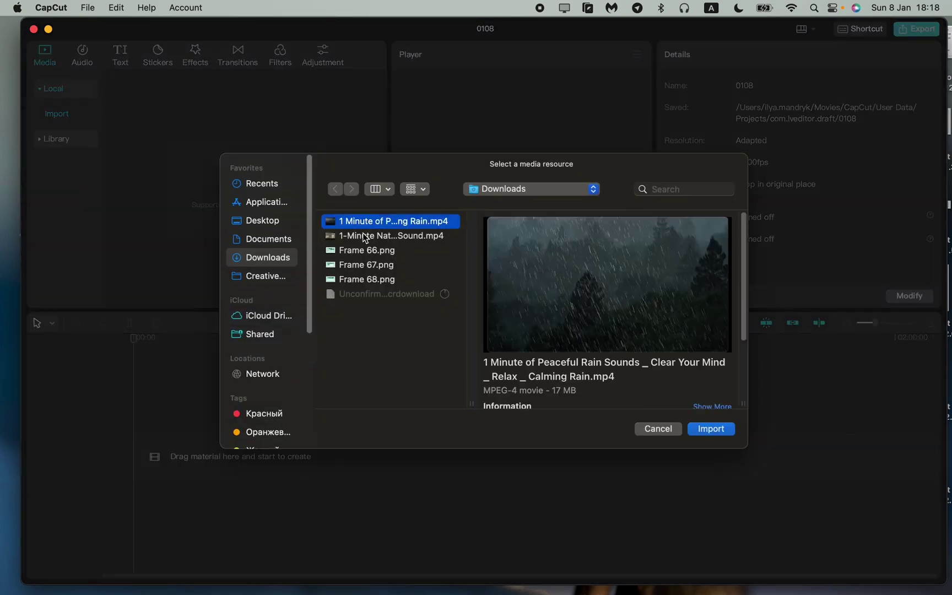
pyautogui.click(711, 430)
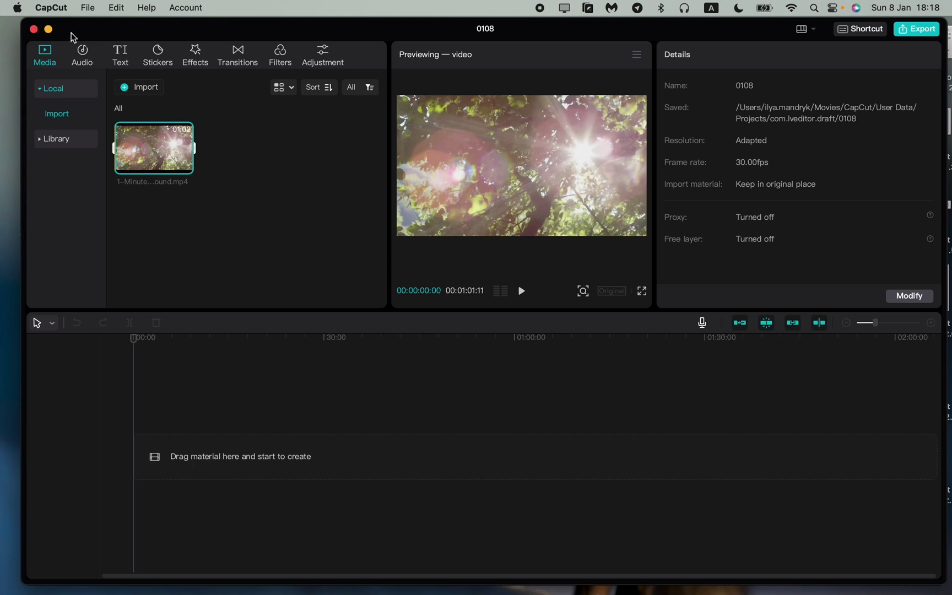
# Step: Enlarge the editor window, drop the nature clip onto the timeline, and play it
pyautogui.moveTo(71, 33); pyautogui.dragTo(53, 32)
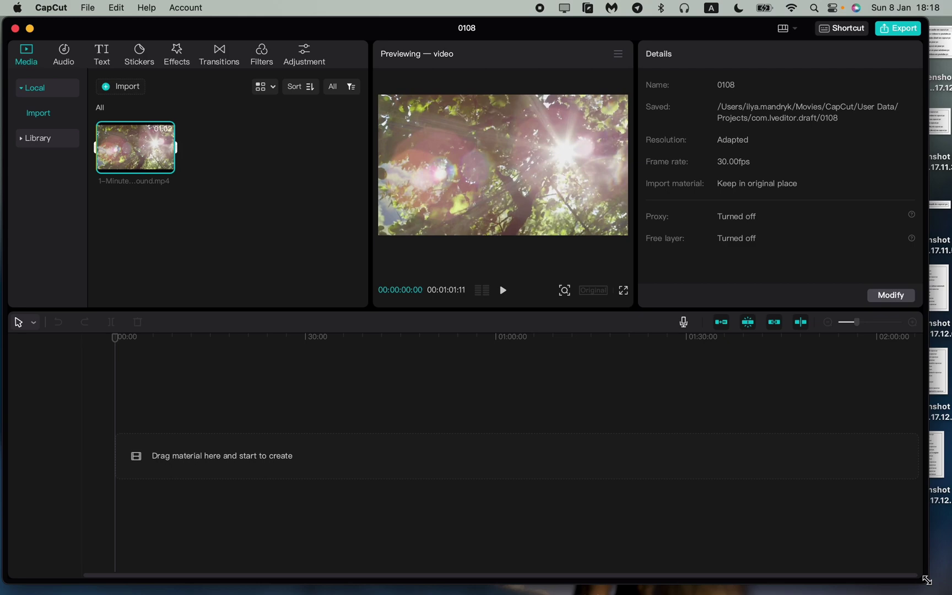
pyautogui.moveTo(928, 581); pyautogui.dragTo(936, 579)
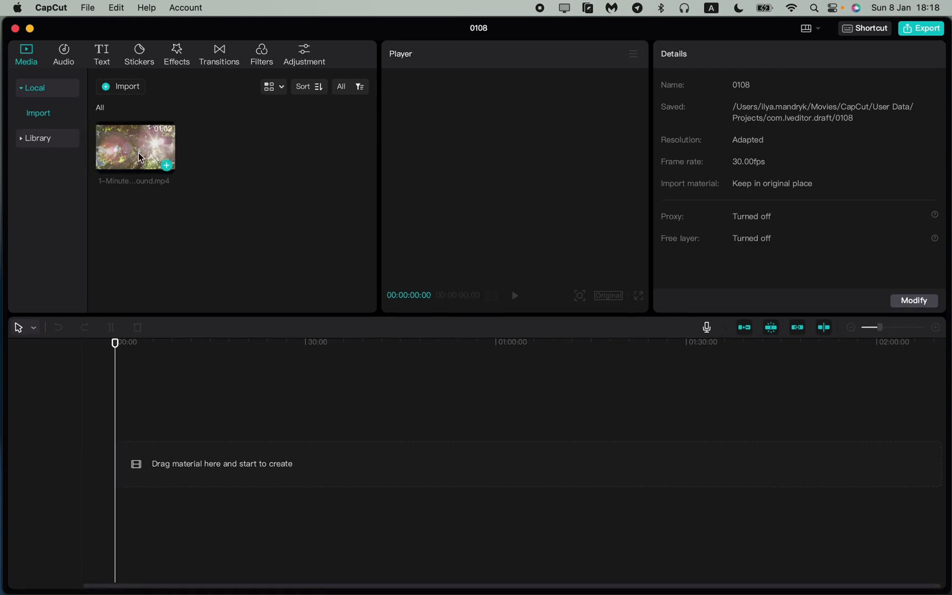
pyautogui.moveTo(139, 153); pyautogui.dragTo(200, 504)
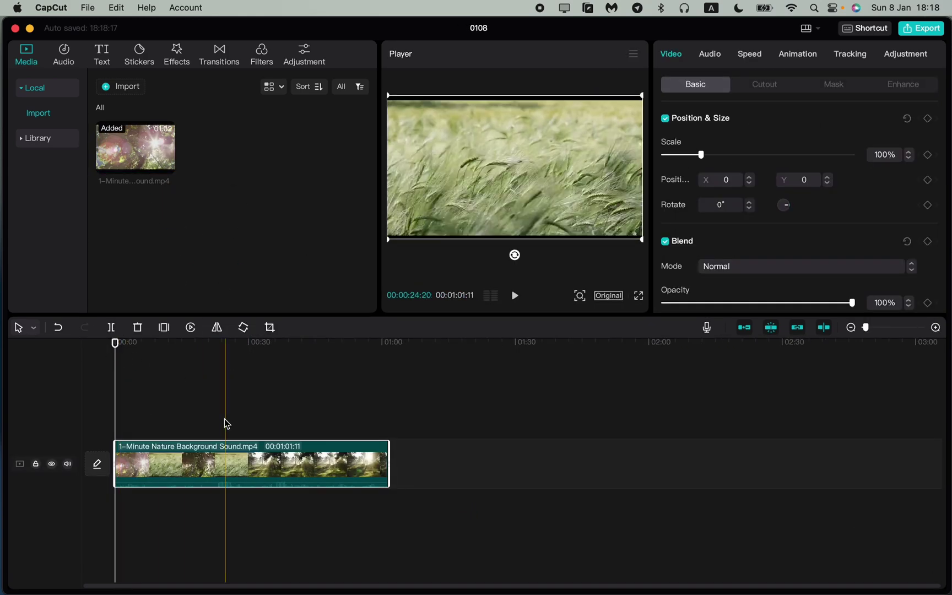
pyautogui.press('space')
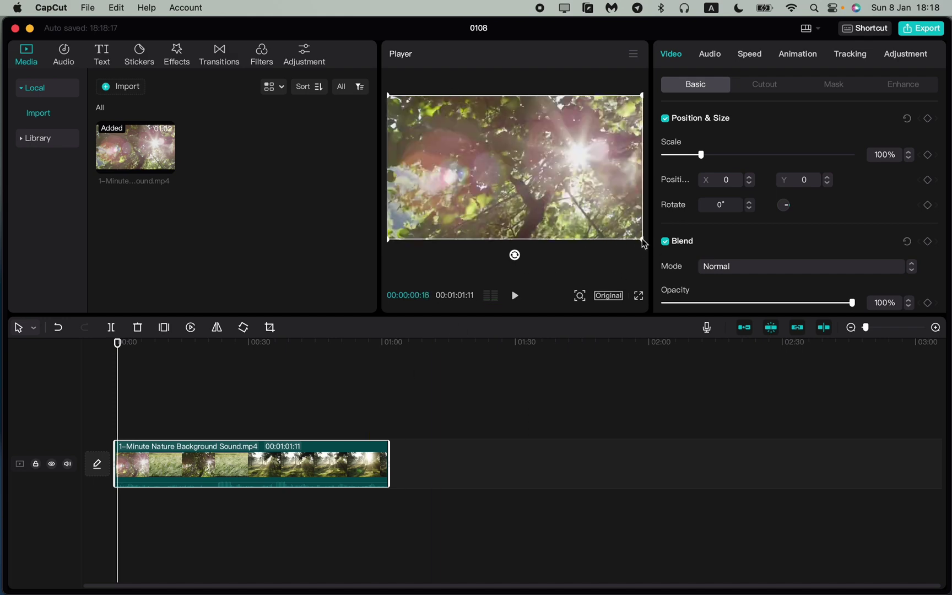
# Step: Scale the clip to 107% and scrub the playhead through roughly 7, 21 and 46 seconds
pyautogui.moveTo(648, 248); pyautogui.dragTo(655, 253)
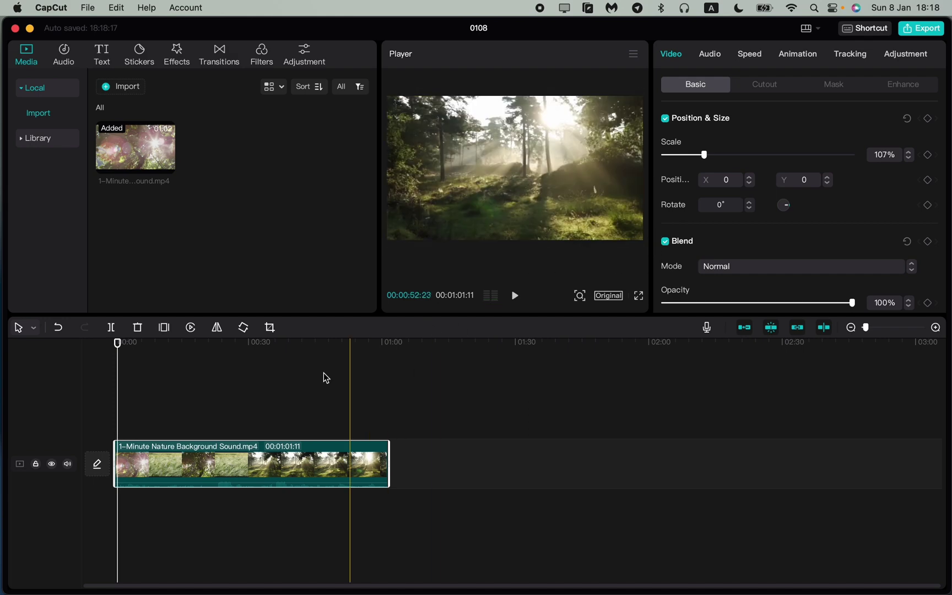
pyautogui.click(148, 344)
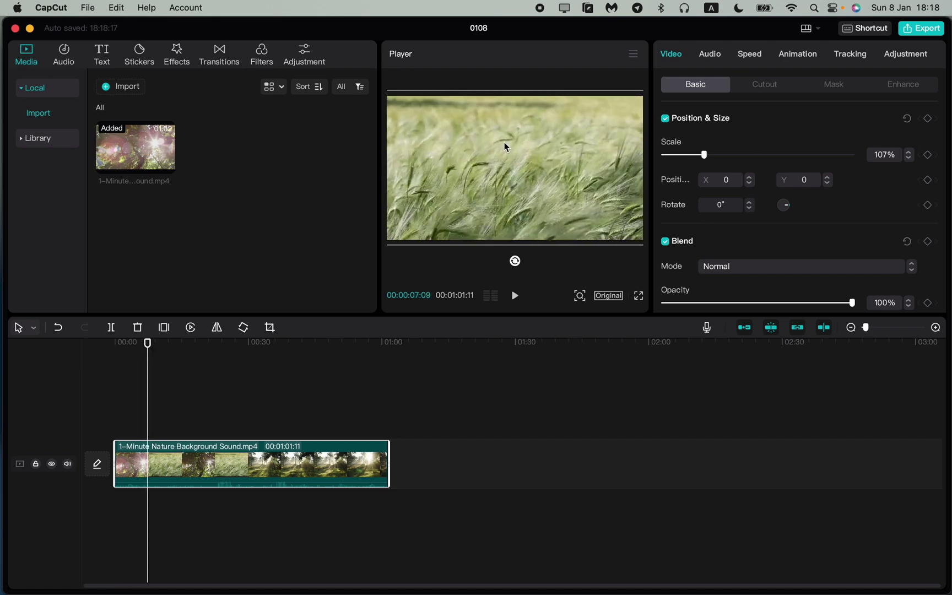
pyautogui.moveTo(147, 343); pyautogui.dragTo(210, 357)
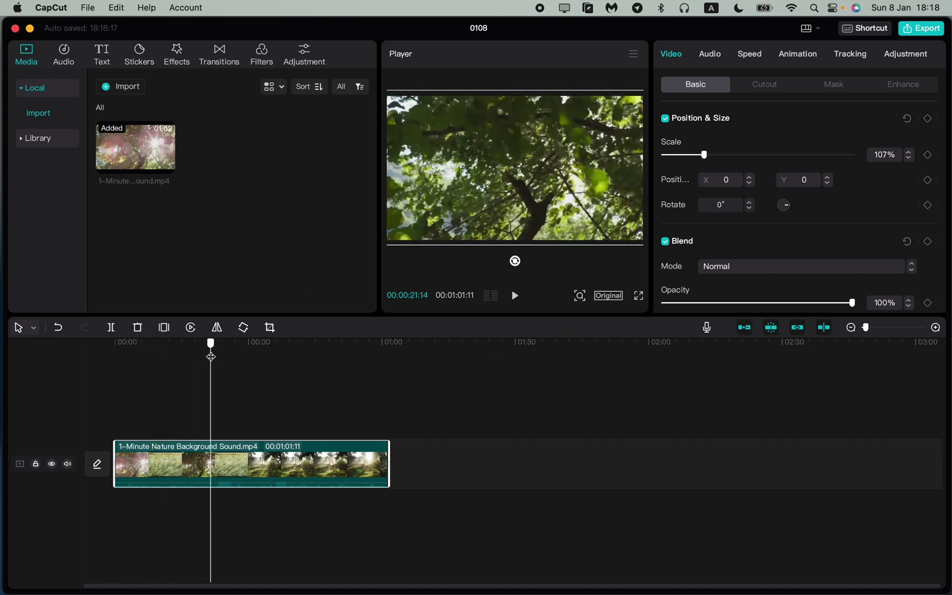
pyautogui.click(333, 387)
pyautogui.click(322, 342)
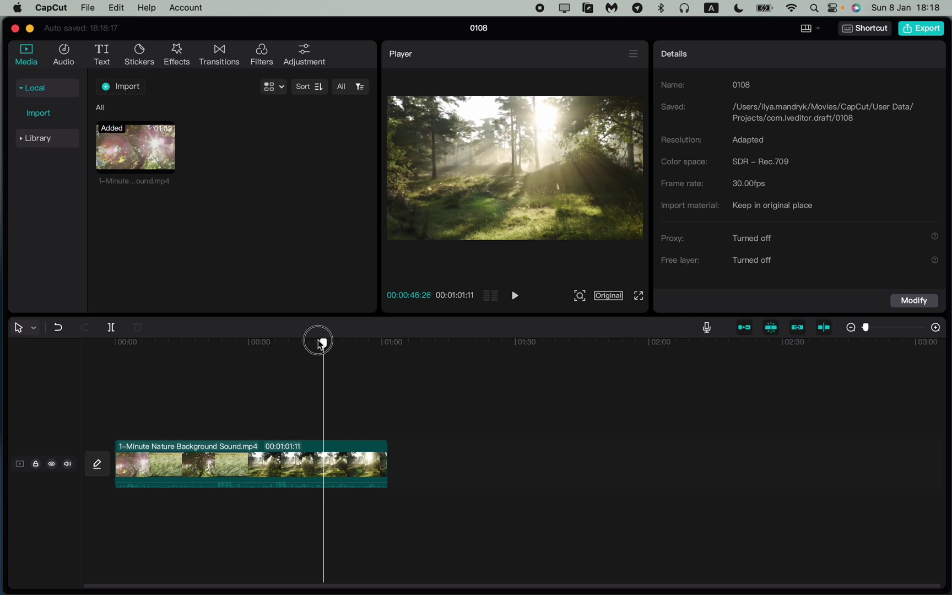
# Step: Delete the clip, re-add it to the timeline, play and stop it, then park the playhead near its end
pyautogui.click(302, 461)
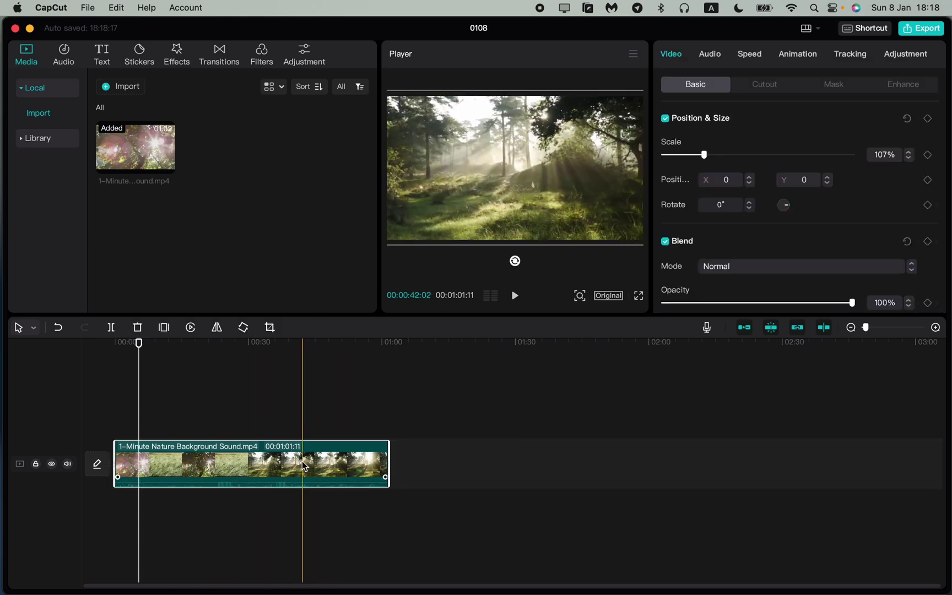
pyautogui.press('Delete')
pyautogui.moveTo(135, 146); pyautogui.dragTo(142, 458)
pyautogui.click(86, 342)
pyautogui.press('space')
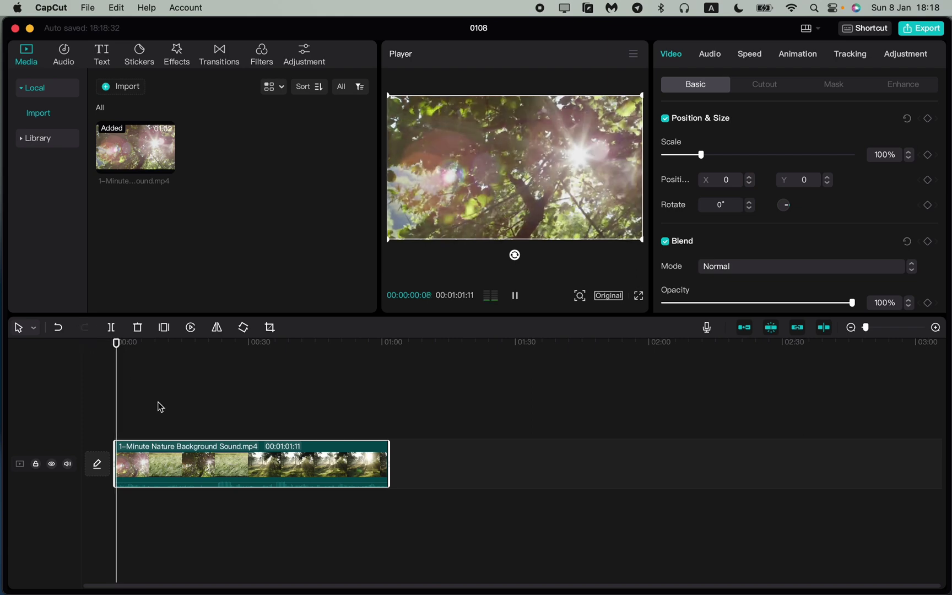
pyautogui.press('space')
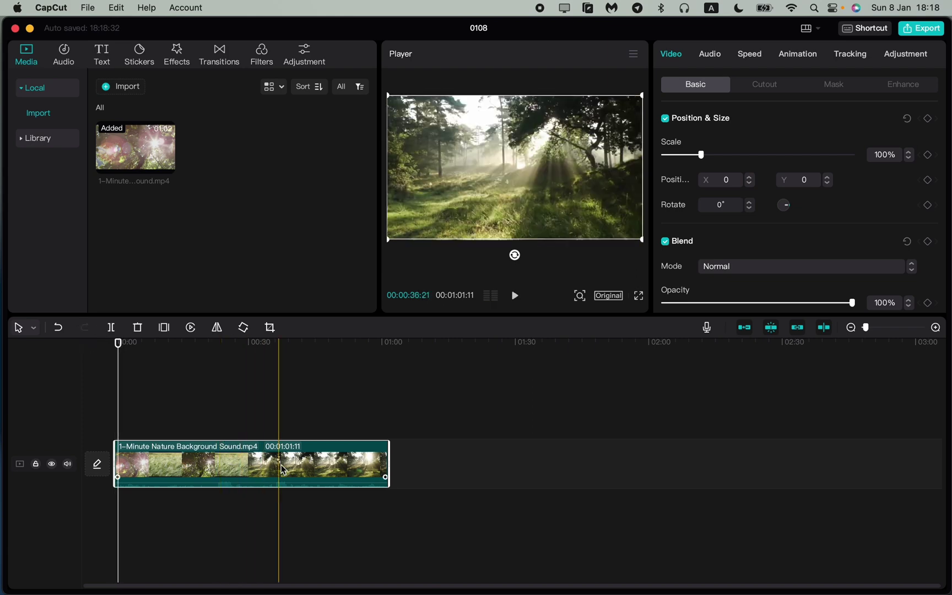
pyautogui.click(351, 400)
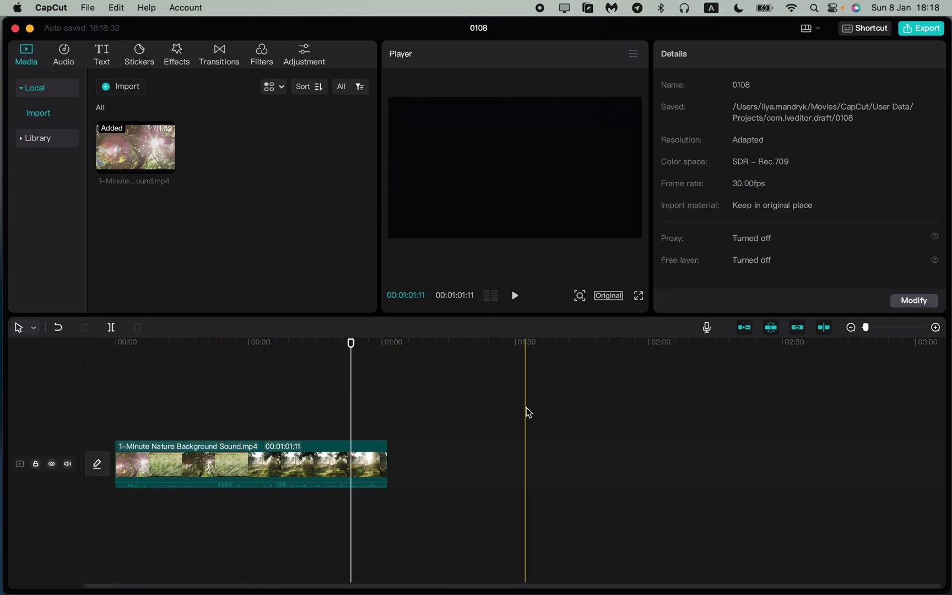
# Step: Select the nature clip on the timeline
pyautogui.click(309, 473)
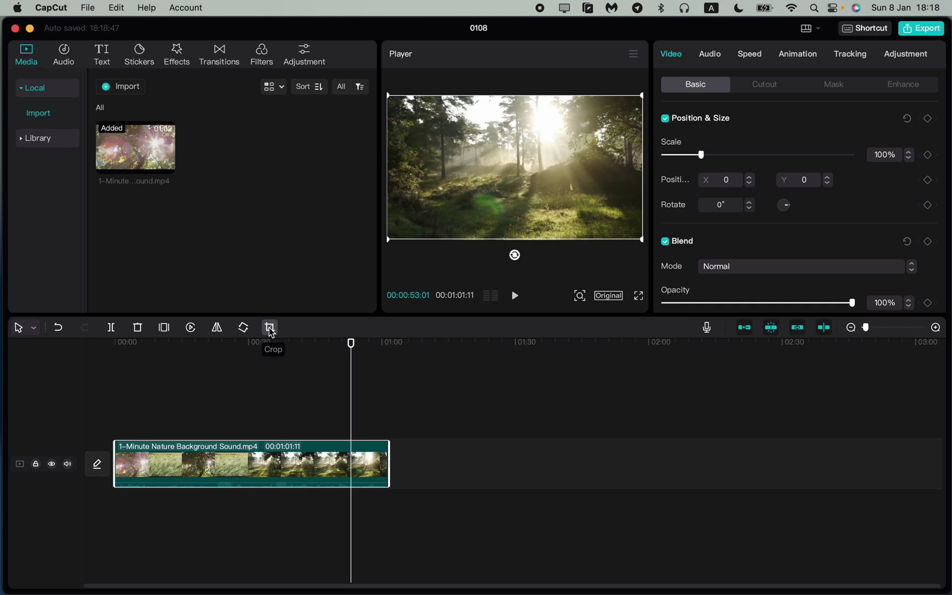
# Step: Open the clip's Crop dialog, nudge the crop box, and preview a sunlit forest frame
pyautogui.click(270, 328)
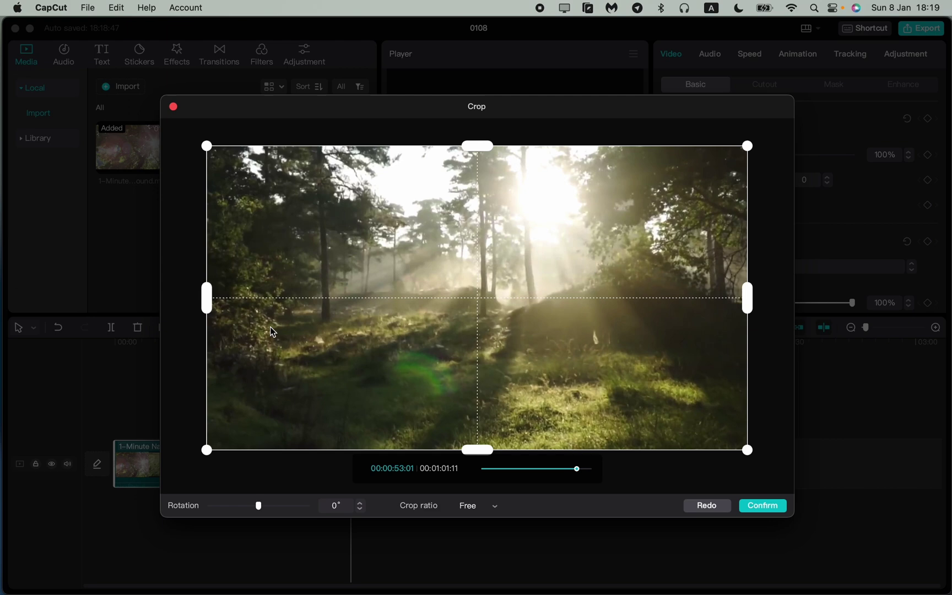
pyautogui.moveTo(423, 100); pyautogui.dragTo(414, 81)
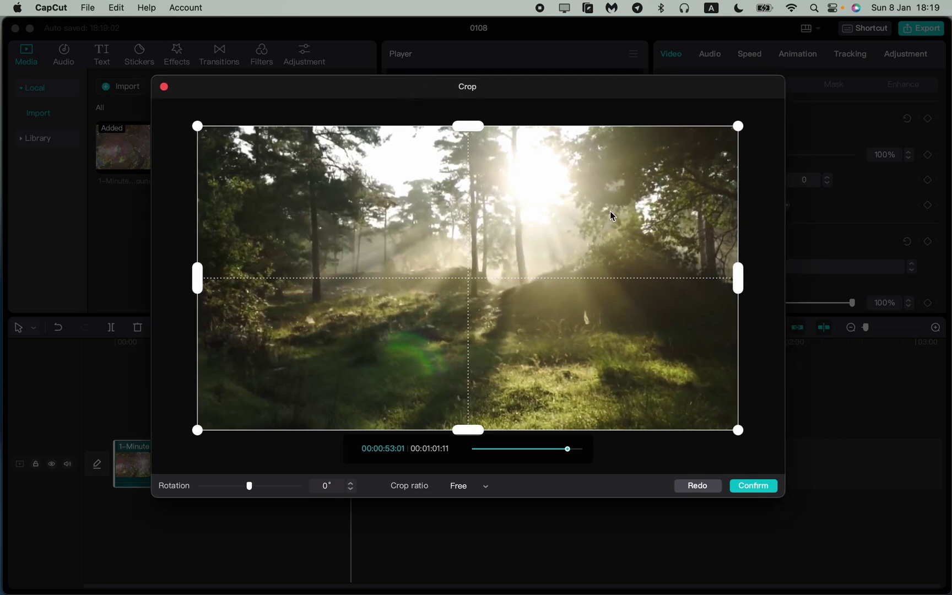
pyautogui.moveTo(562, 94); pyautogui.dragTo(567, 106)
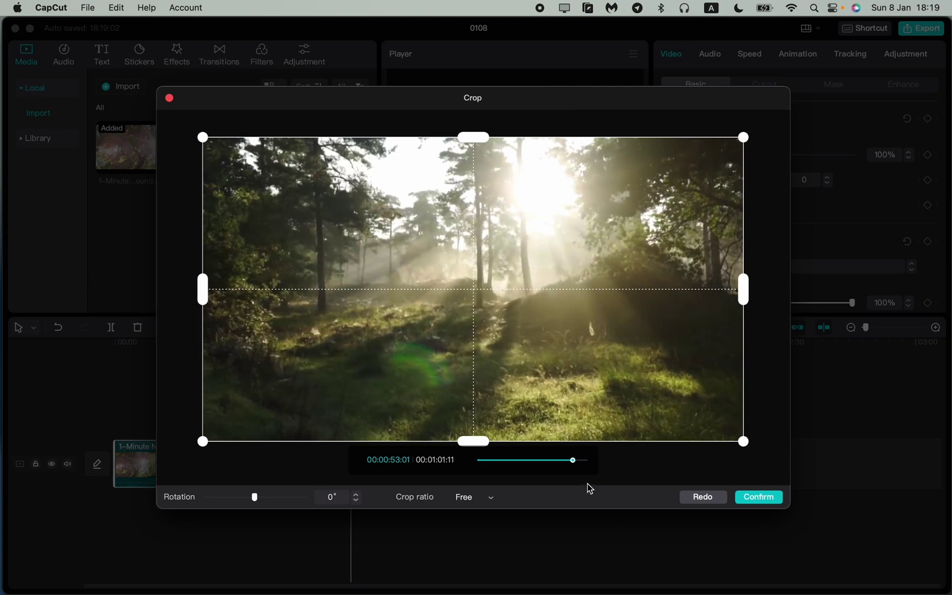
pyautogui.moveTo(574, 462)
pyautogui.mouseDown()
pyautogui.moveTo(506, 468)
pyautogui.moveTo(539, 468)
pyautogui.mouseUp()
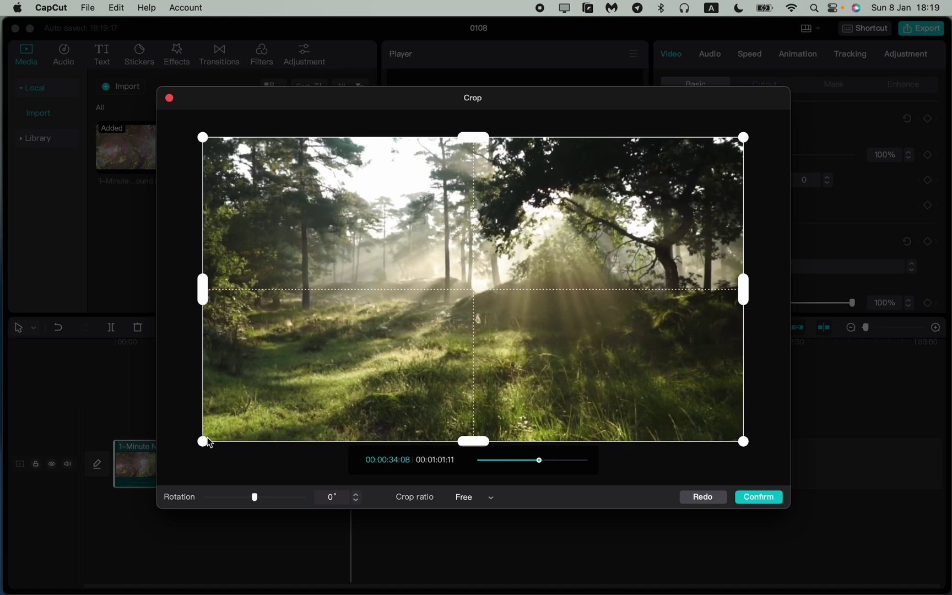
# Step: Drag the crop handles into a centred, wide, short rectangle around the sunlit trees and grass
pyautogui.moveTo(202, 444)
pyautogui.mouseDown()
pyautogui.moveTo(302, 393)
pyautogui.moveTo(320, 372)
pyautogui.moveTo(451, 339)
pyautogui.moveTo(380, 326)
pyautogui.moveTo(312, 374)
pyautogui.mouseUp()
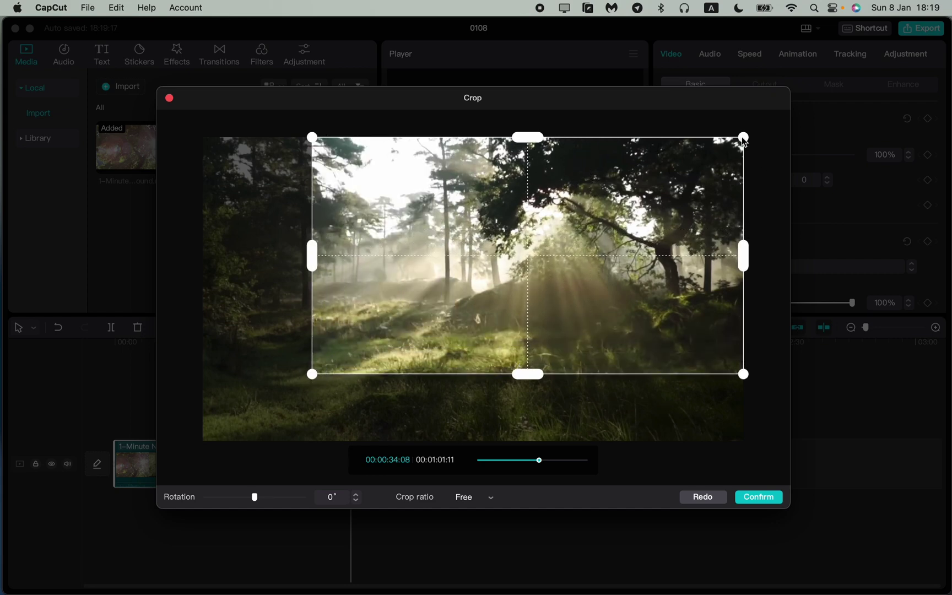
pyautogui.moveTo(743, 138)
pyautogui.mouseDown()
pyautogui.moveTo(689, 177)
pyautogui.moveTo(622, 197)
pyautogui.moveTo(629, 203)
pyautogui.mouseUp()
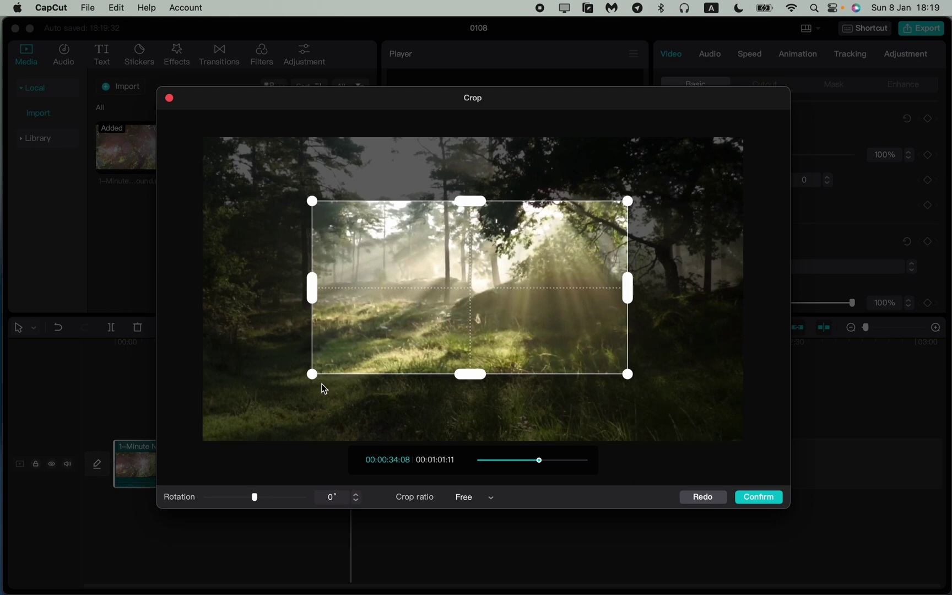
pyautogui.moveTo(311, 291)
pyautogui.mouseDown()
pyautogui.moveTo(355, 293)
pyautogui.moveTo(255, 288)
pyautogui.mouseUp()
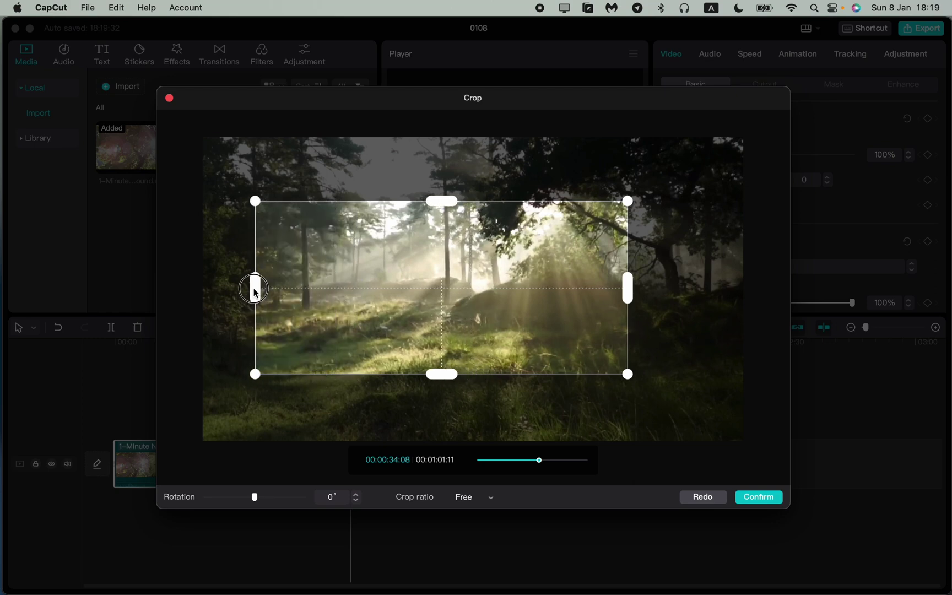
pyautogui.moveTo(627, 292); pyautogui.dragTo(681, 289)
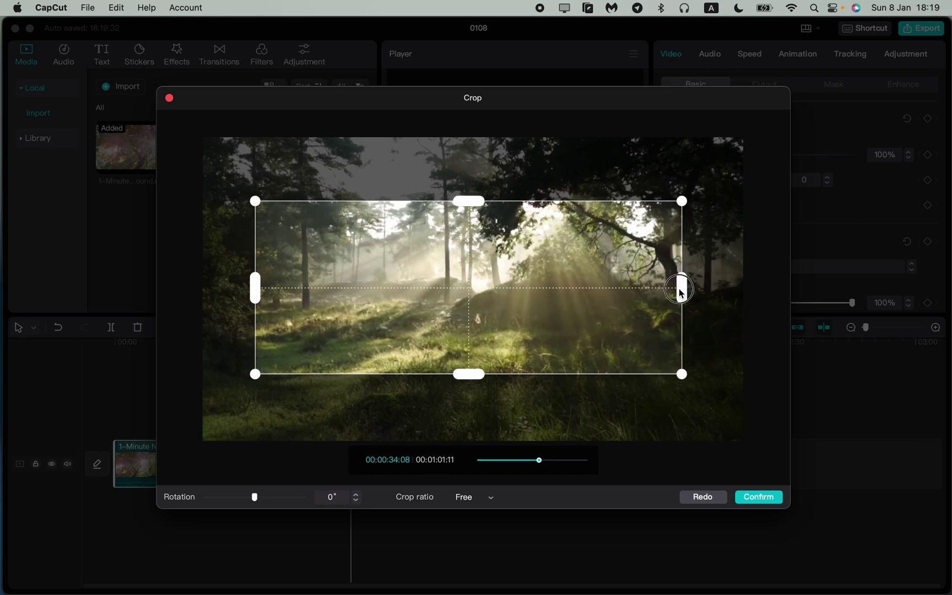
pyautogui.moveTo(470, 375); pyautogui.dragTo(473, 366)
pyautogui.moveTo(466, 209); pyautogui.dragTo(468, 215)
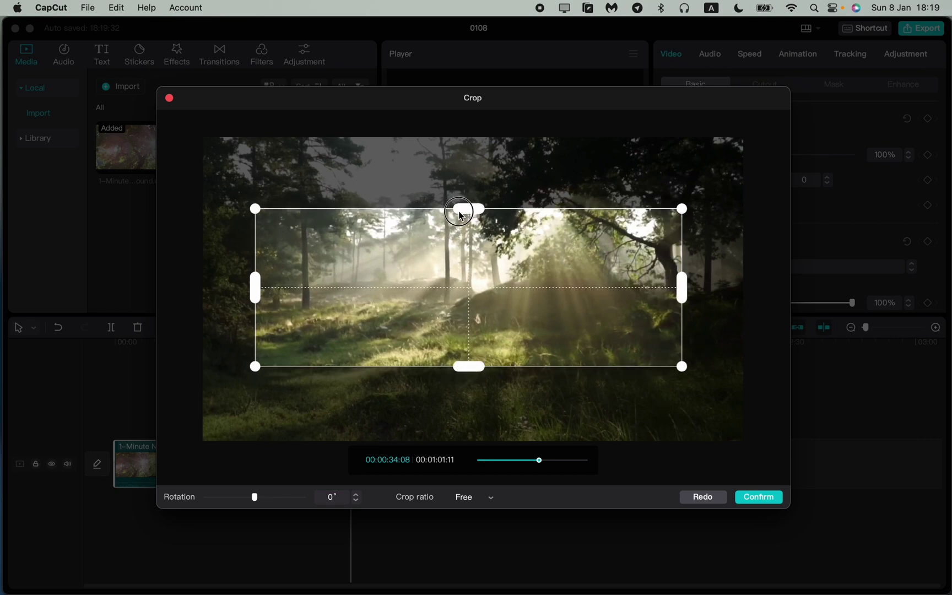
pyautogui.moveTo(493, 283); pyautogui.dragTo(489, 282)
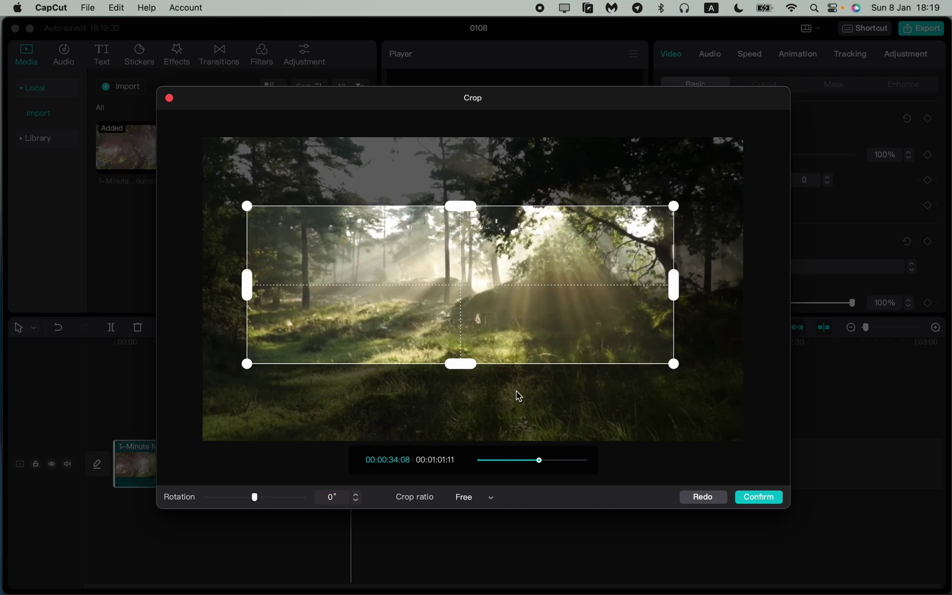
# Step: Confirm the crop and scrub the preview back to about 0:27
pyautogui.click(758, 497)
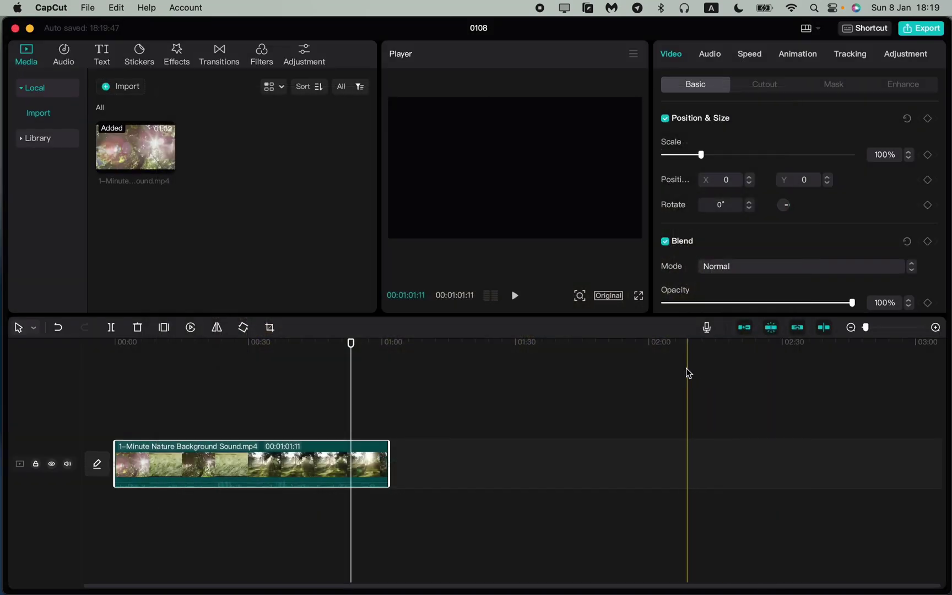
pyautogui.moveTo(349, 350); pyautogui.dragTo(257, 344)
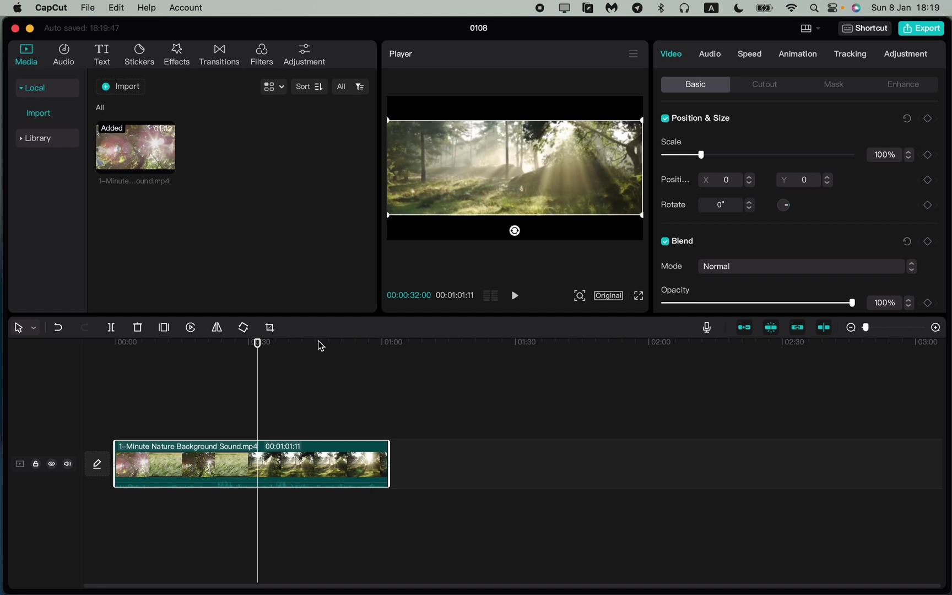
pyautogui.click(238, 343)
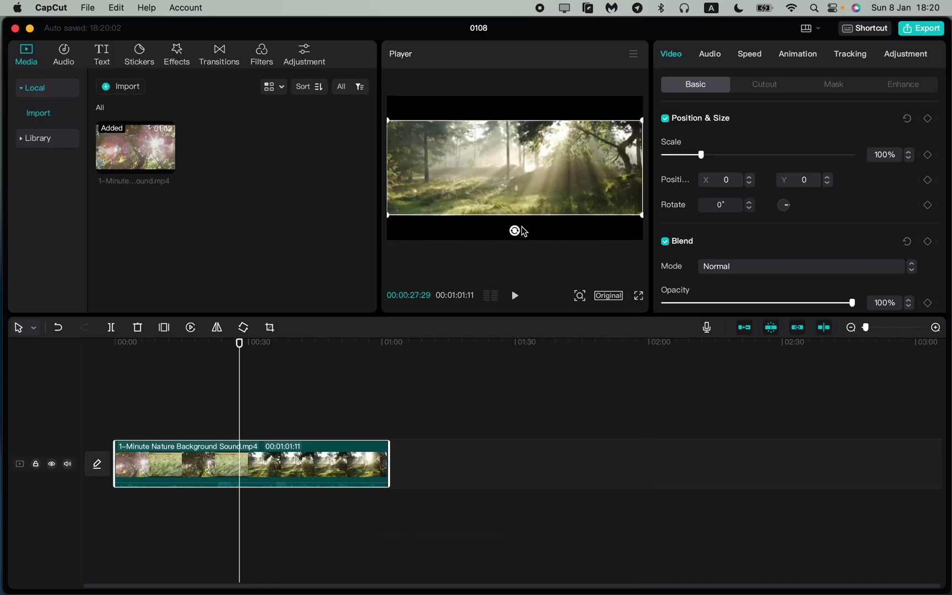
# Step: Scrub to the wheat-field frame near 0:23 and select the clip in the player
pyautogui.click(429, 241)
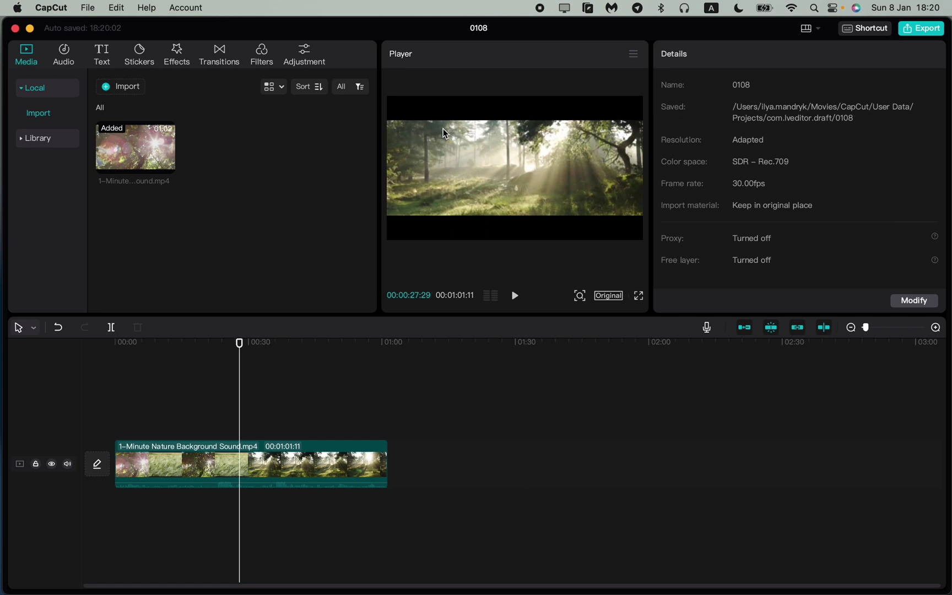
pyautogui.moveTo(240, 344); pyautogui.dragTo(209, 345)
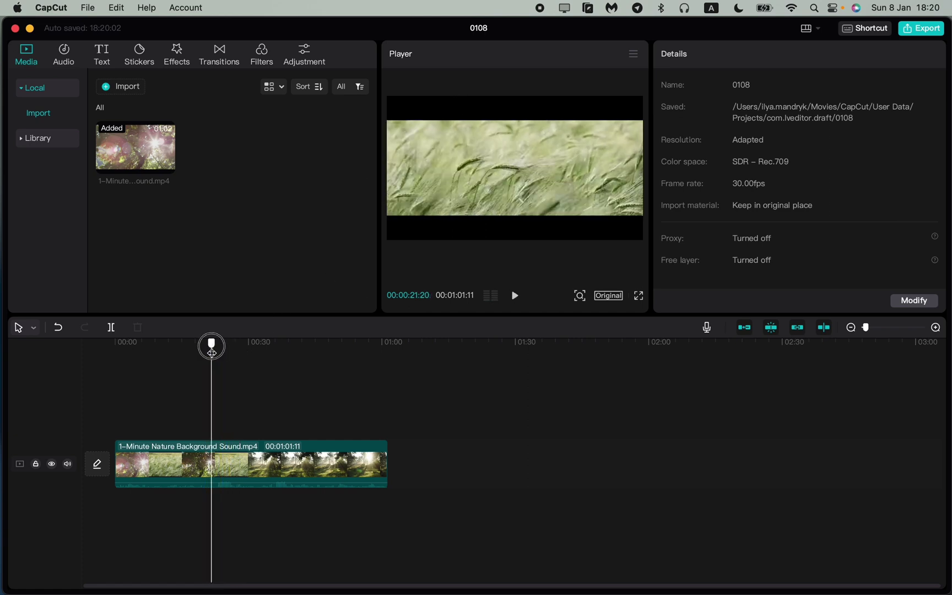
pyautogui.click(223, 346)
pyautogui.click(542, 188)
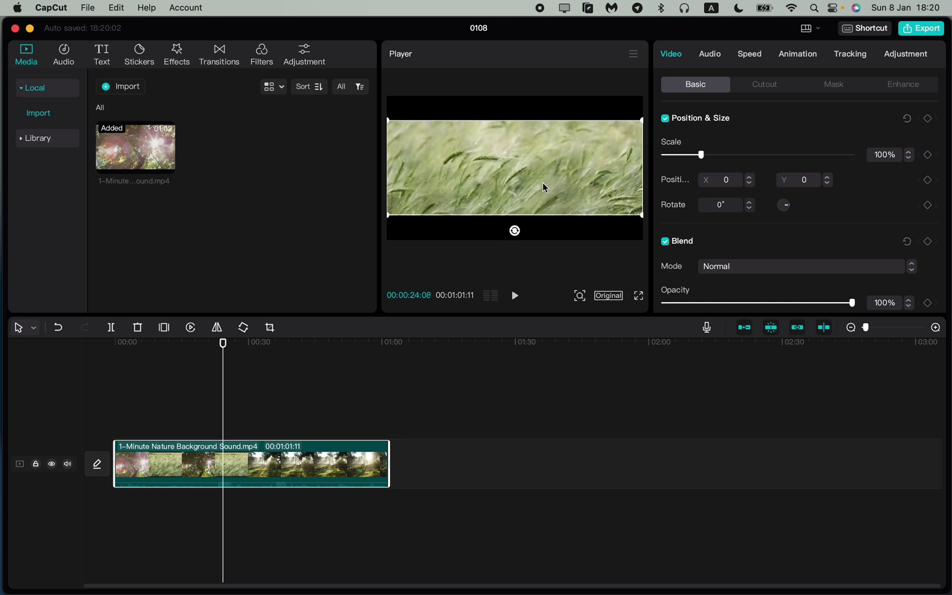
pyautogui.click(524, 282)
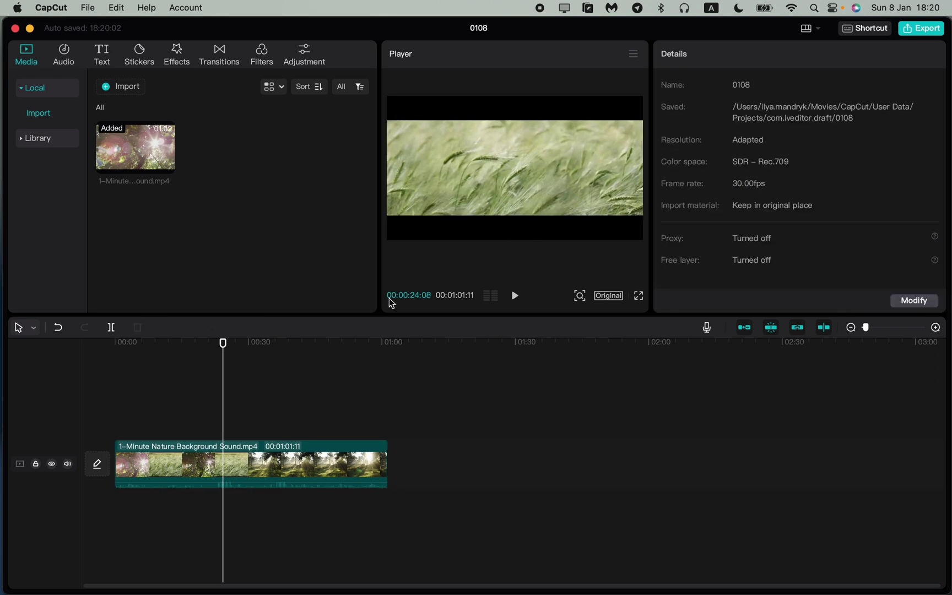
pyautogui.click(221, 343)
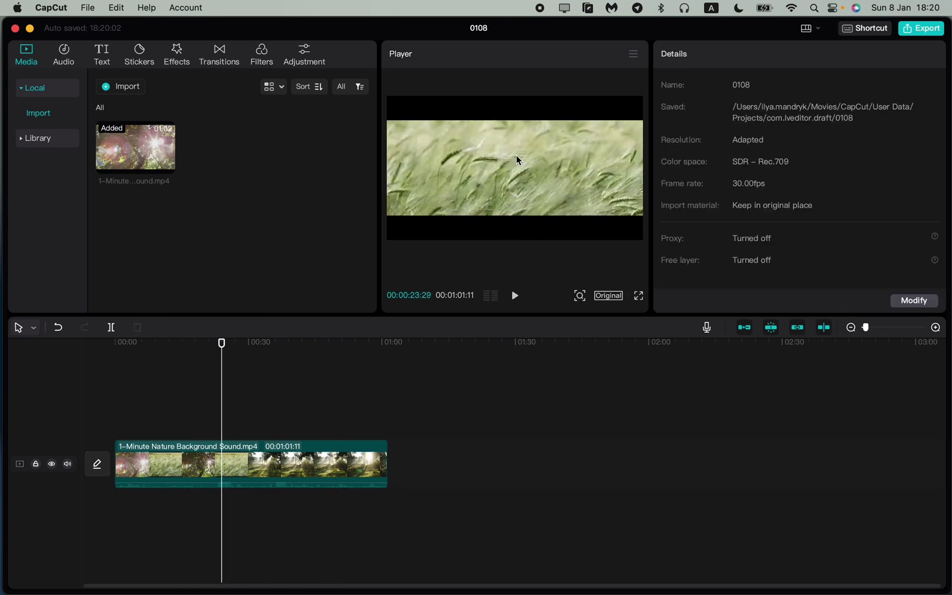
pyautogui.click(499, 186)
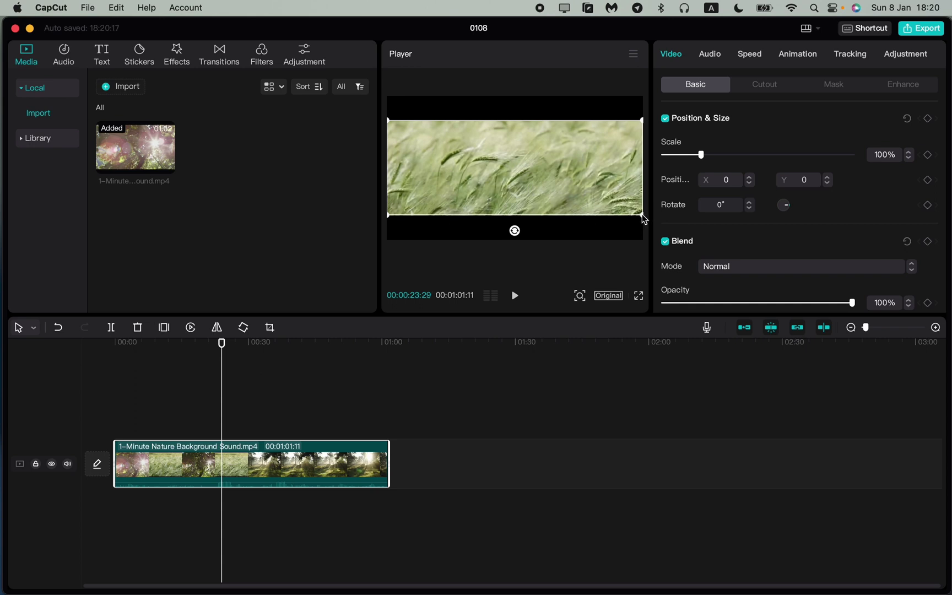
# Step: Resize the cropped clip in the player until its scale is 99%
pyautogui.moveTo(643, 219); pyautogui.dragTo(681, 257)
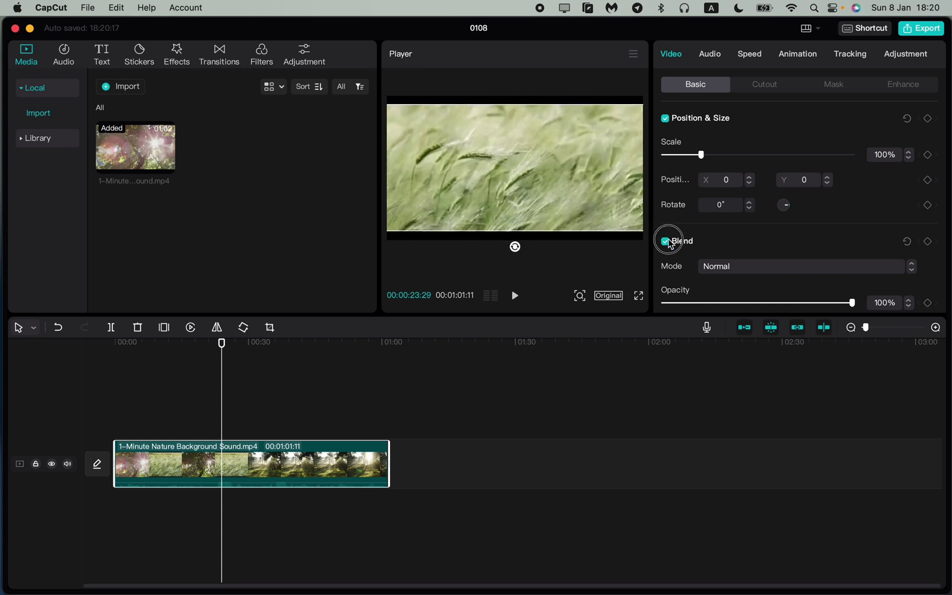
pyautogui.moveTo(681, 256)
pyautogui.mouseDown()
pyautogui.moveTo(630, 224)
pyautogui.moveTo(663, 250)
pyautogui.mouseUp()
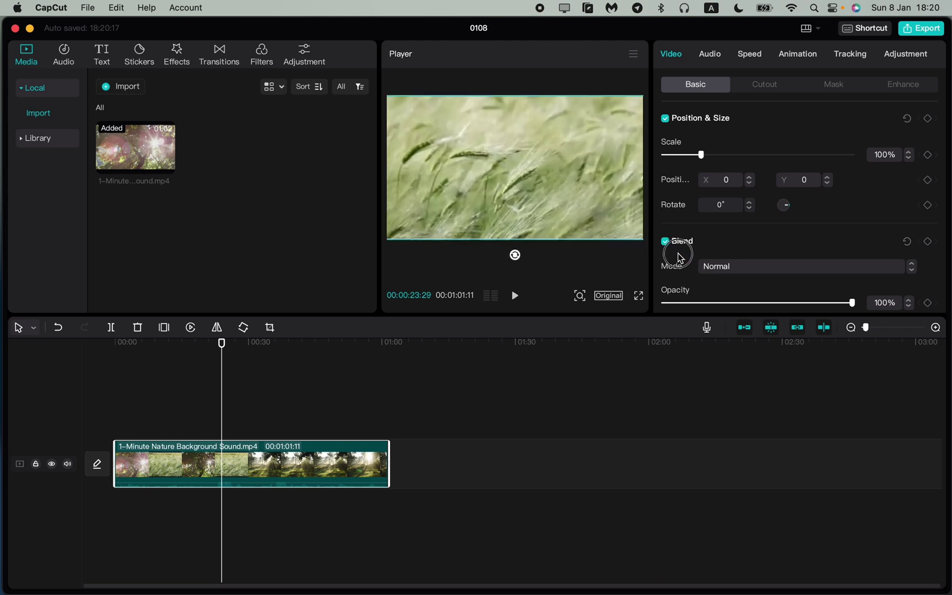
pyautogui.moveTo(663, 249); pyautogui.dragTo(628, 227)
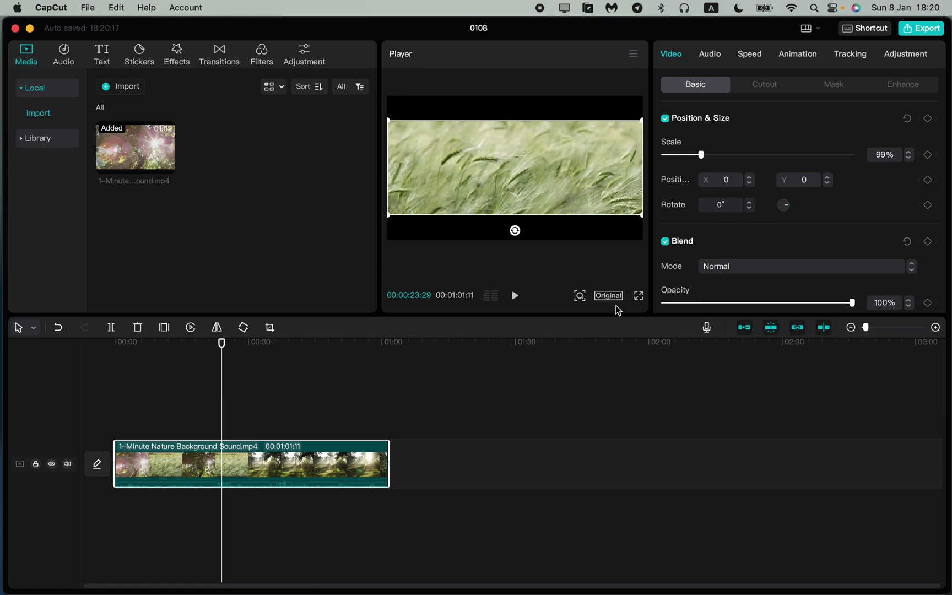
# Step: Review the Customized project settings at 1920×1080, 30 fps, then close them
pyautogui.click(608, 296)
pyautogui.click(638, 313)
pyautogui.click(608, 296)
pyautogui.click(626, 328)
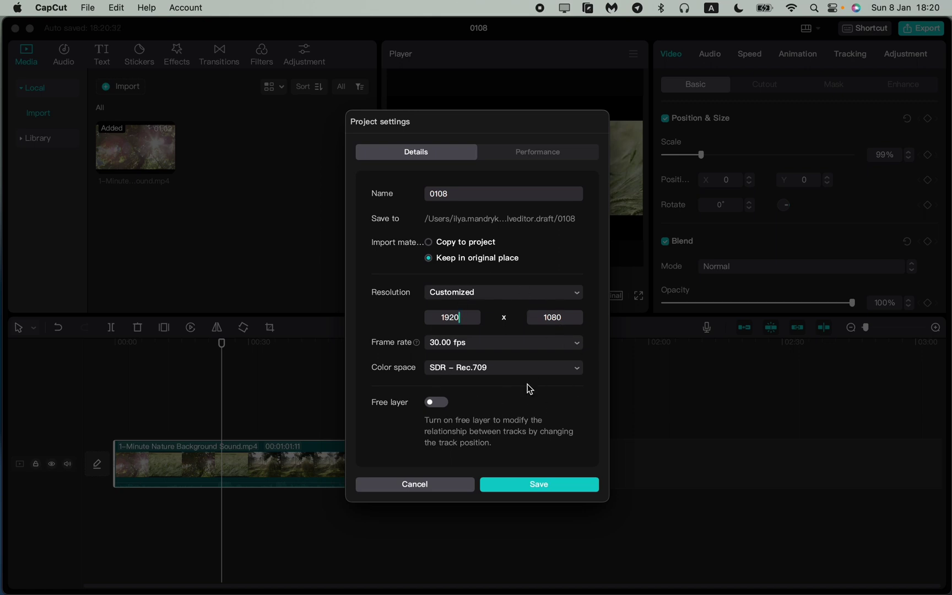
pyautogui.click(429, 485)
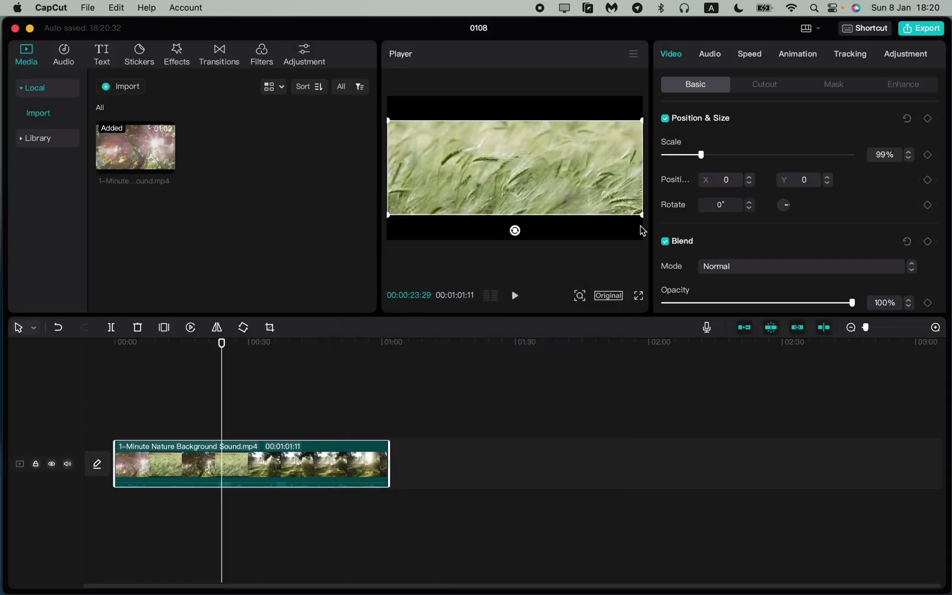
# Step: Drag the clip's bottom-right corner handle outward until Scale reads 104%
pyautogui.moveTo(642, 215)
pyautogui.mouseDown()
pyautogui.moveTo(632, 215)
pyautogui.moveTo(642, 215)
pyautogui.mouseUp()
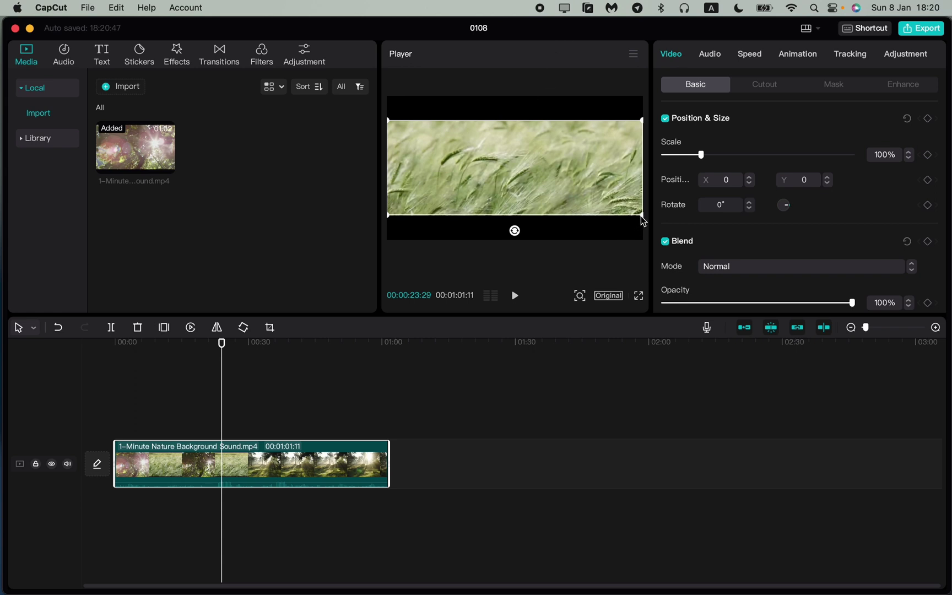
pyautogui.moveTo(642, 220); pyautogui.dragTo(645, 221)
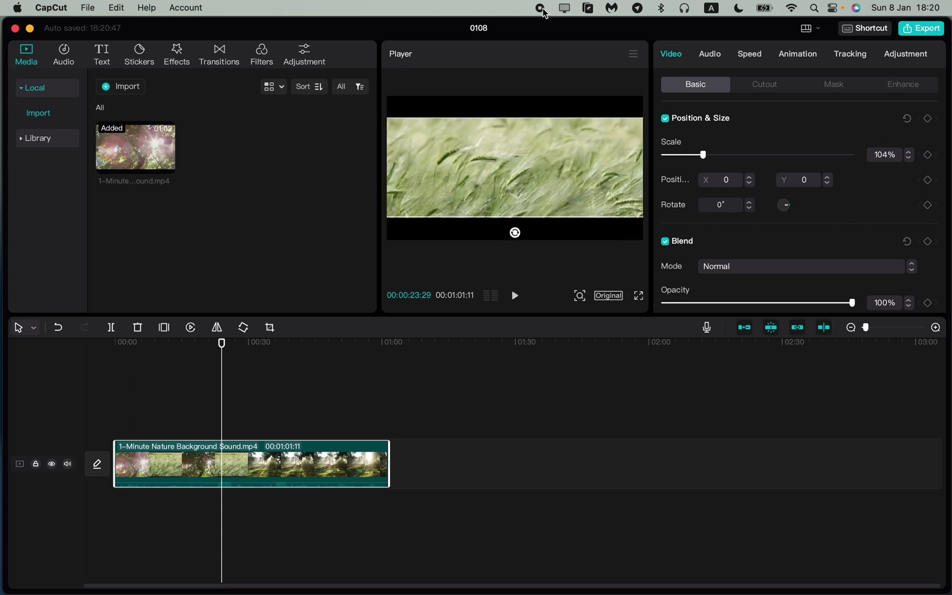